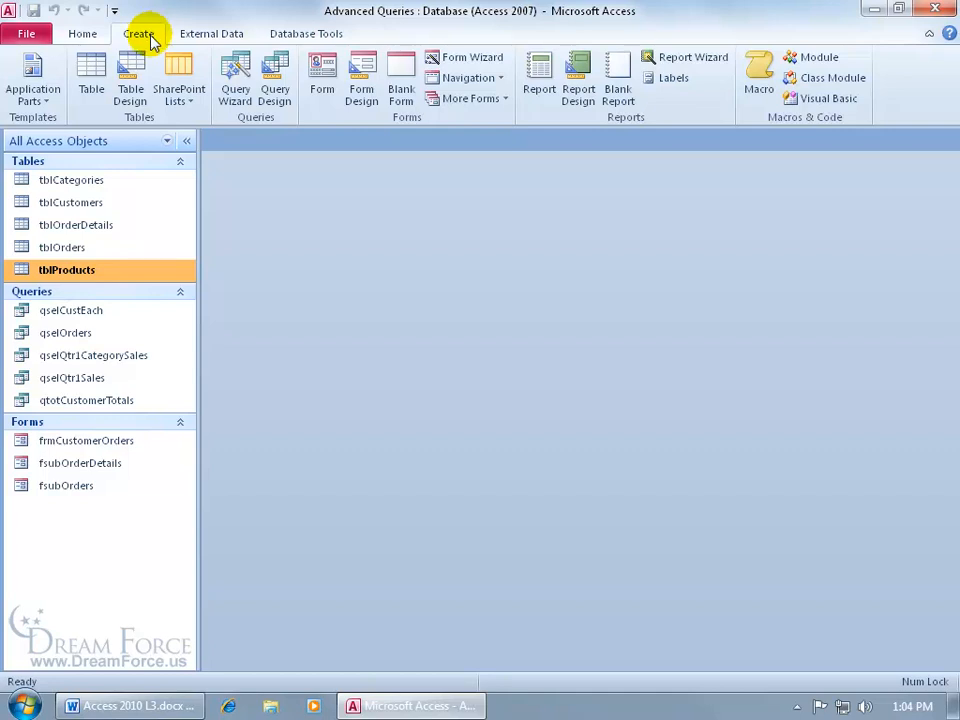
# - Create a new query in Design view with the tblOrderDetails table and move the pane divider up above the design grid
pyautogui.click(274, 82)
pyautogui.moveTo(435, 400); pyautogui.dragTo(457, 262)
pyautogui.doubleClick(410, 352)
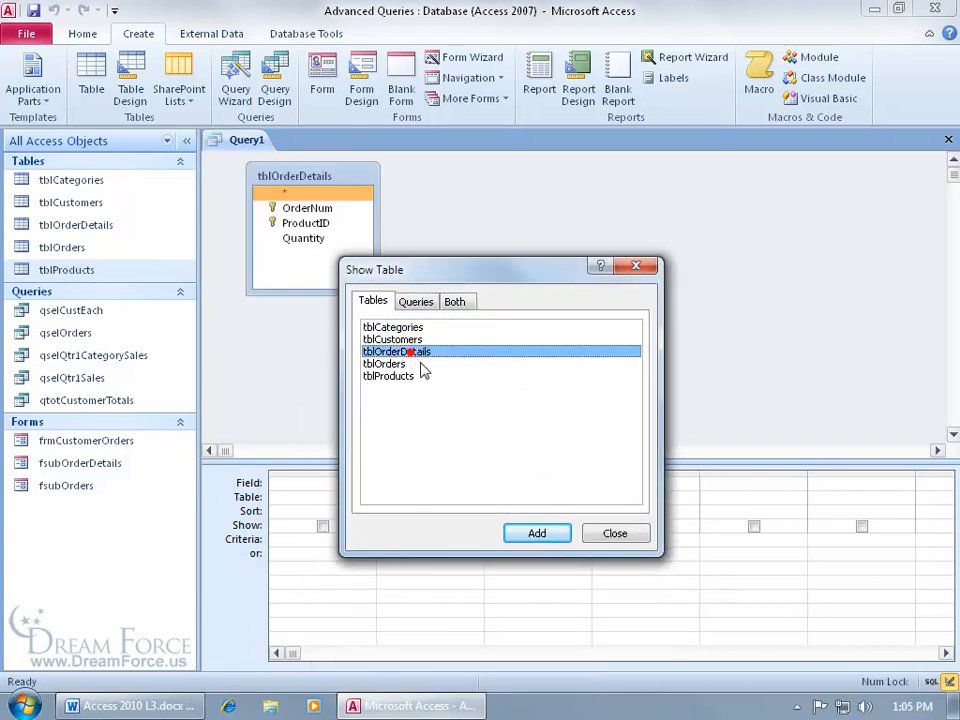
pyautogui.click(638, 265)
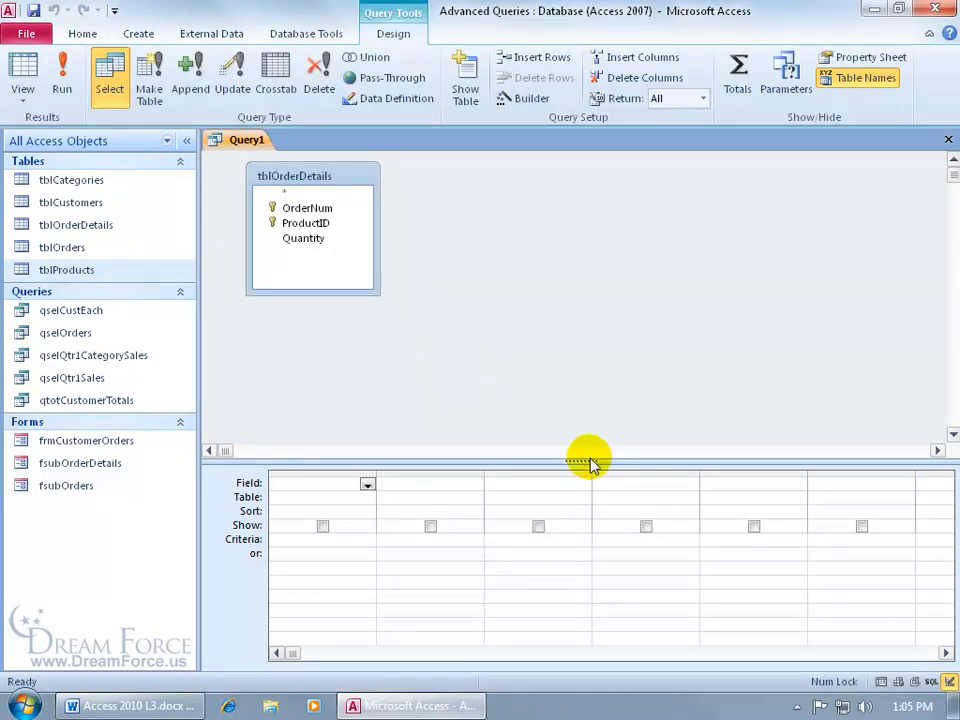
pyautogui.moveTo(587, 461); pyautogui.dragTo(574, 317)
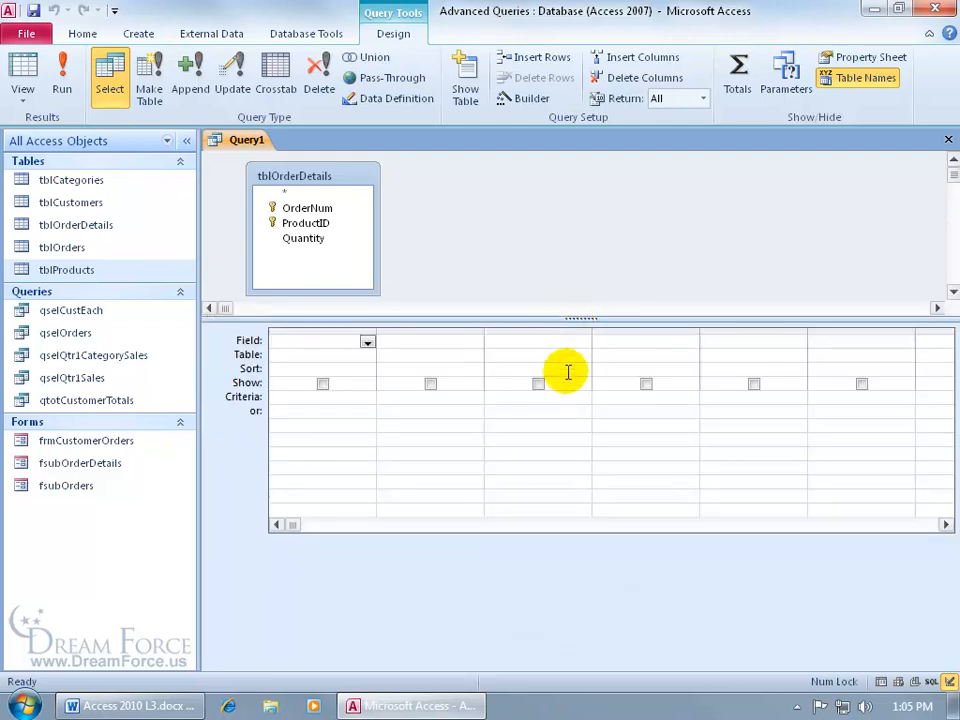
# - Add the OrderNum and ProductID fields from tblOrderDetails to the query grid
pyautogui.click(326, 210)
pyautogui.doubleClick(326, 210)
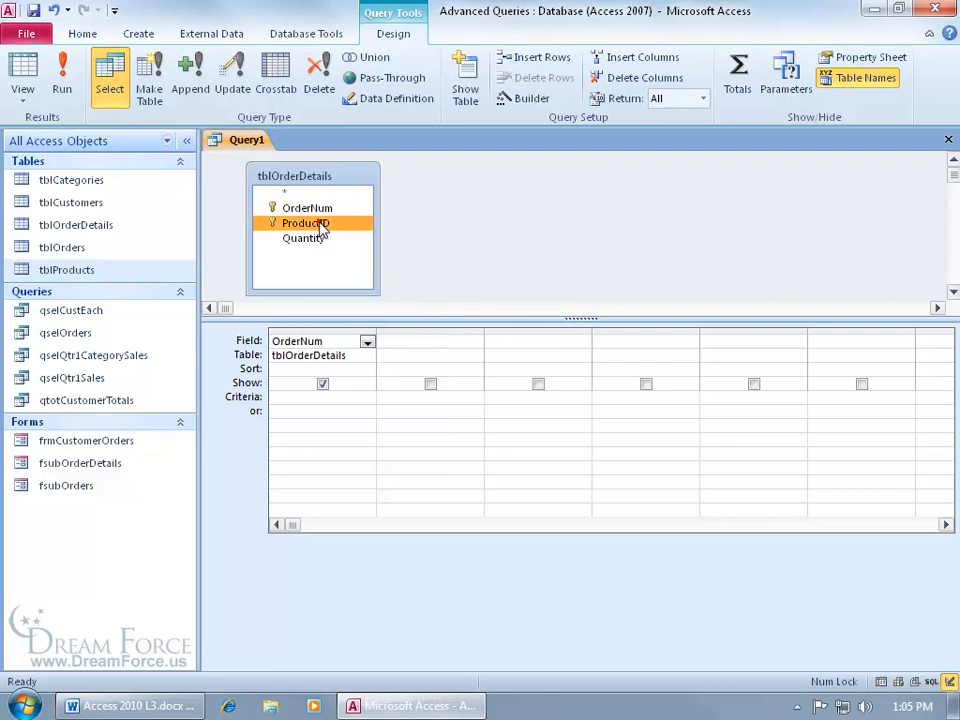
pyautogui.doubleClick(321, 222)
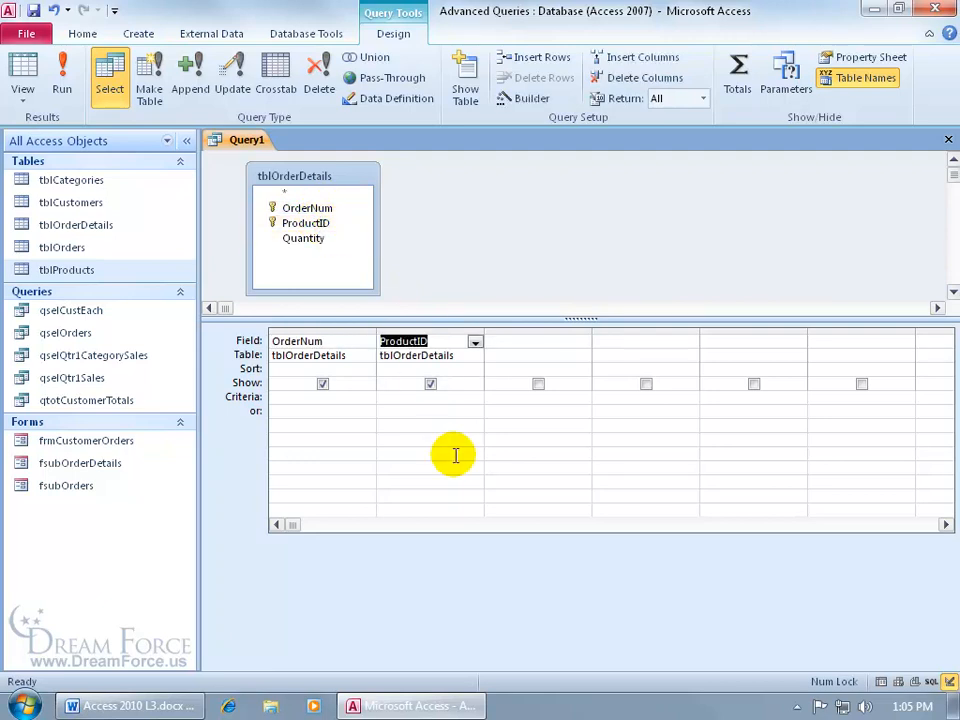
# - Open the tblProducts table to check which CategoryID each product has, and return to the query design
pyautogui.click(410, 398)
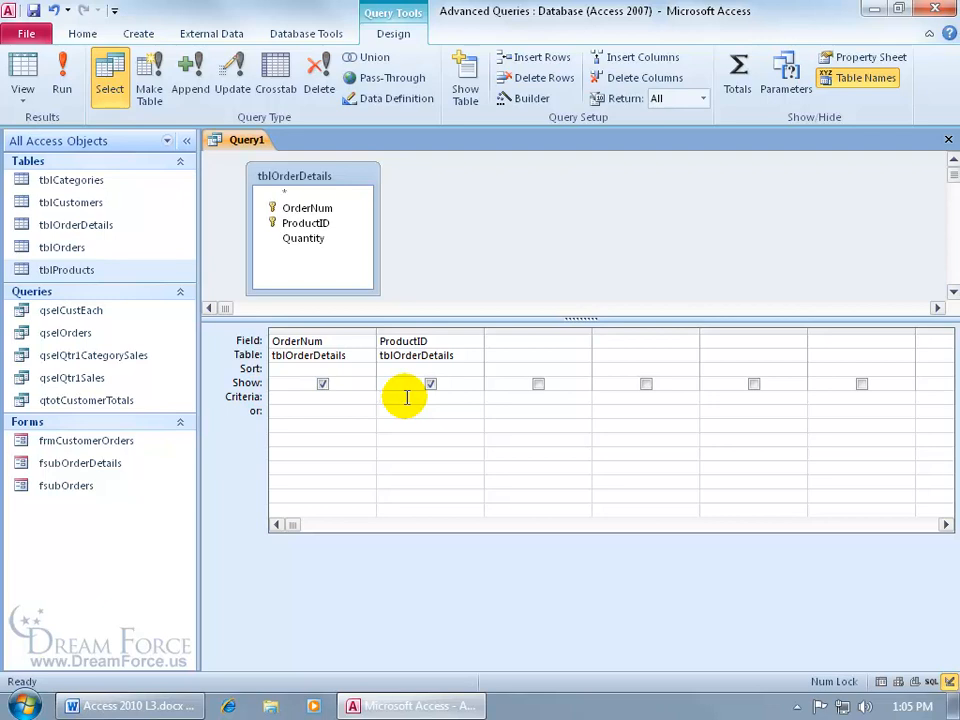
pyautogui.doubleClick(94, 270)
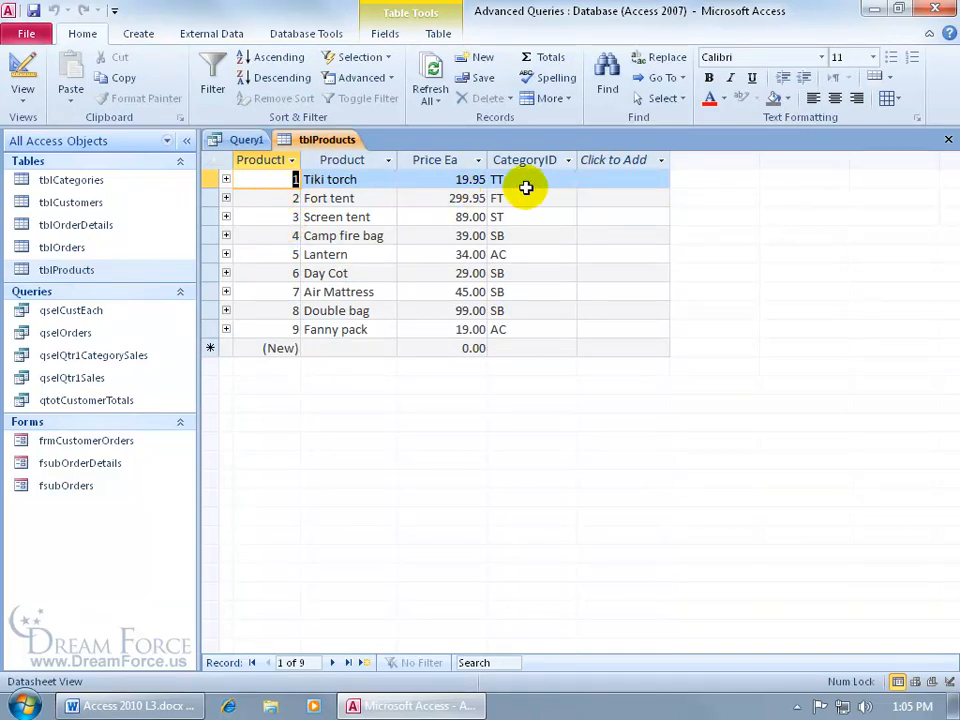
pyautogui.click(250, 141)
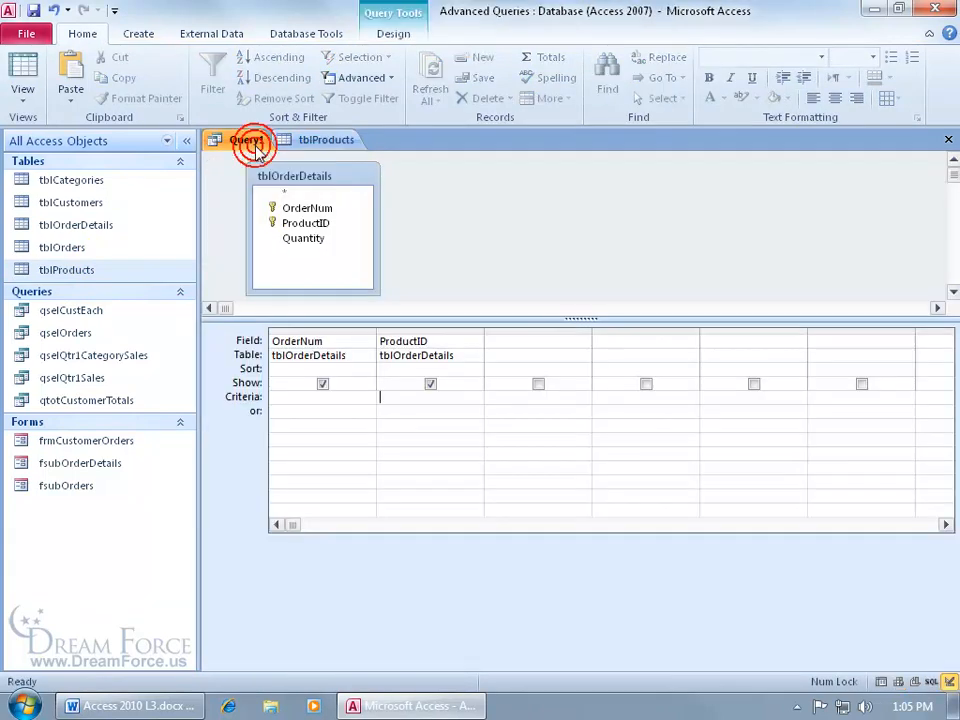
# - Show the unfiltered query records in Datasheet view and return to Design view
pyautogui.click(24, 80)
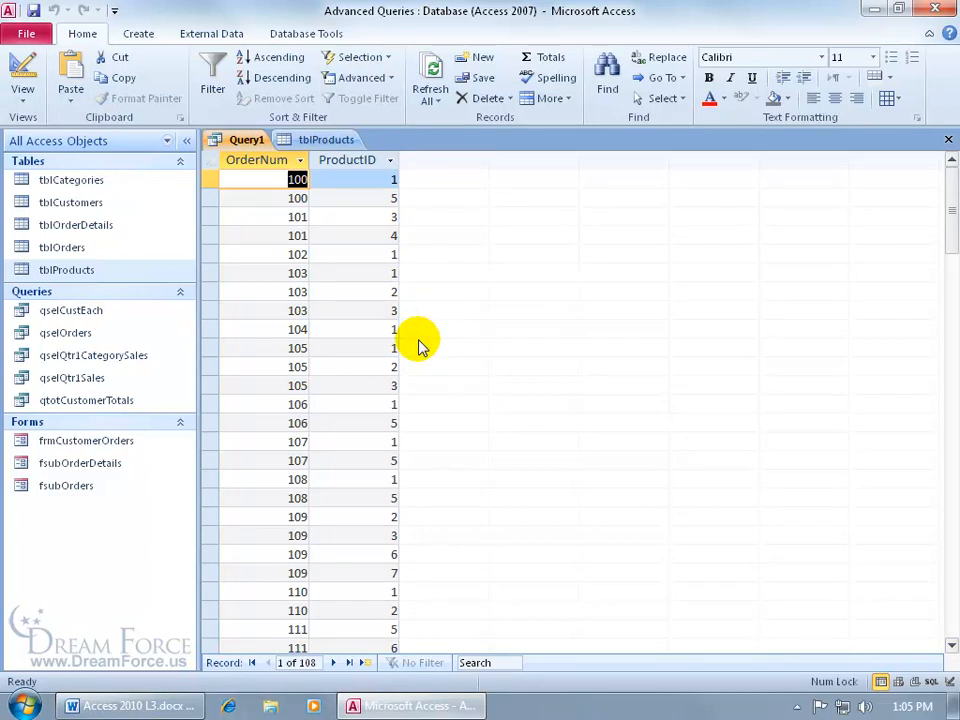
pyautogui.rightClick(248, 141)
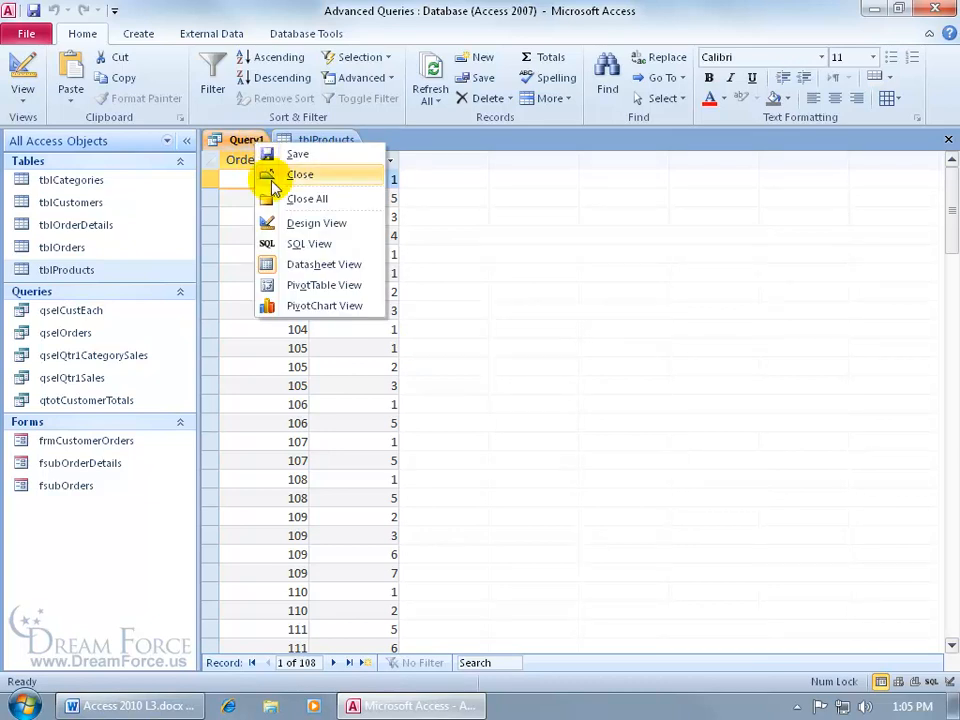
pyautogui.click(281, 223)
# - Using the Zoom box, set the ProductID criteria to In(SELECT ProductID FROM tblProducts WHERE CategoryID="TT")
pyautogui.click(379, 396)
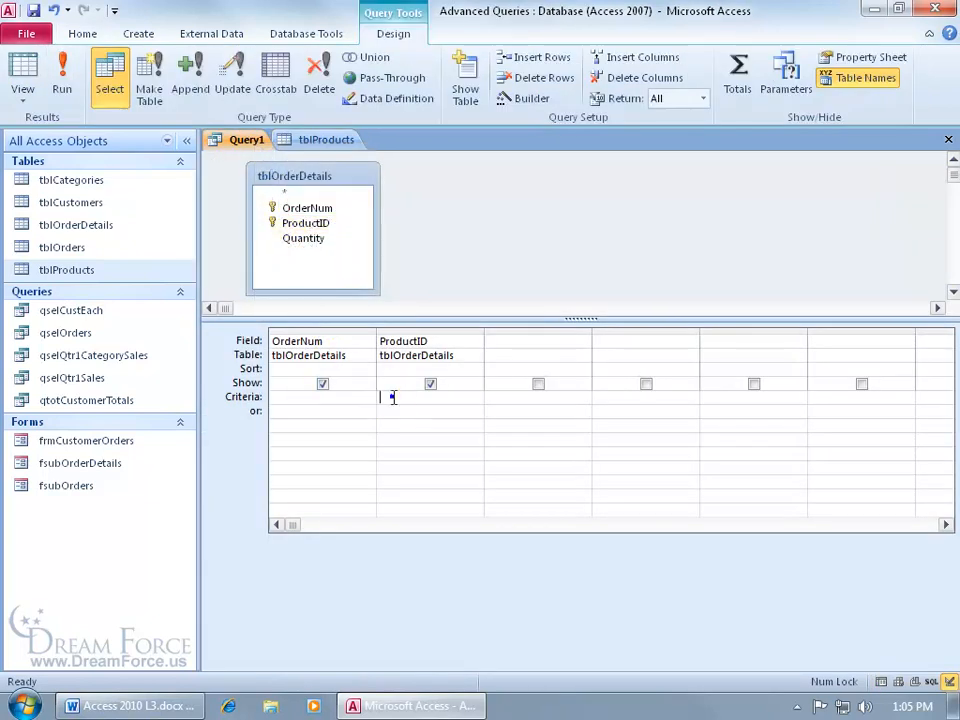
pyautogui.rightClick(393, 397)
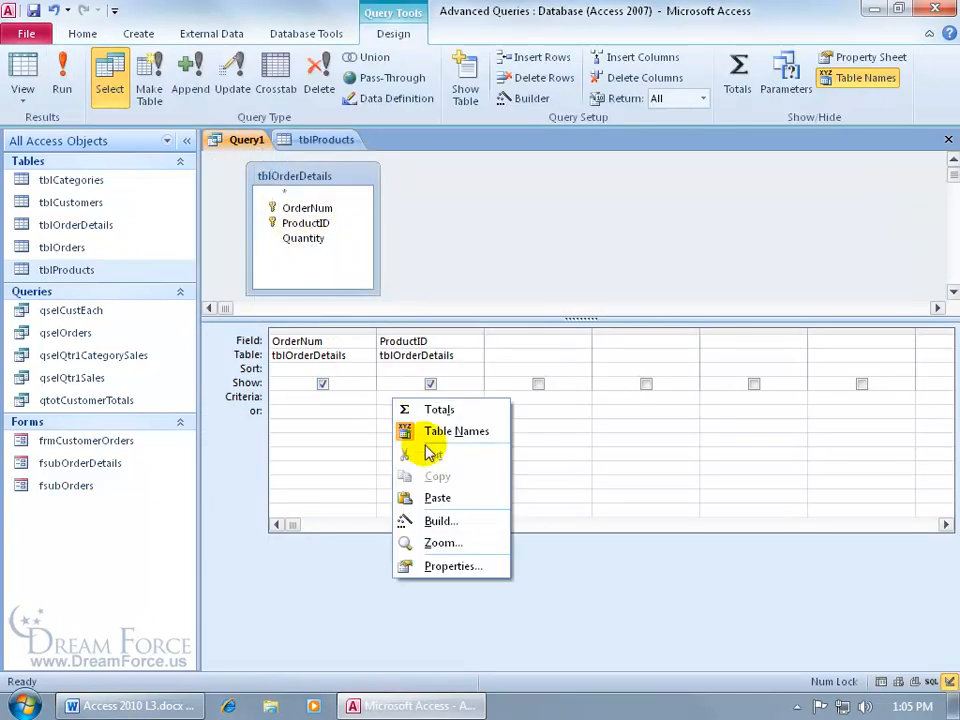
pyautogui.click(410, 542)
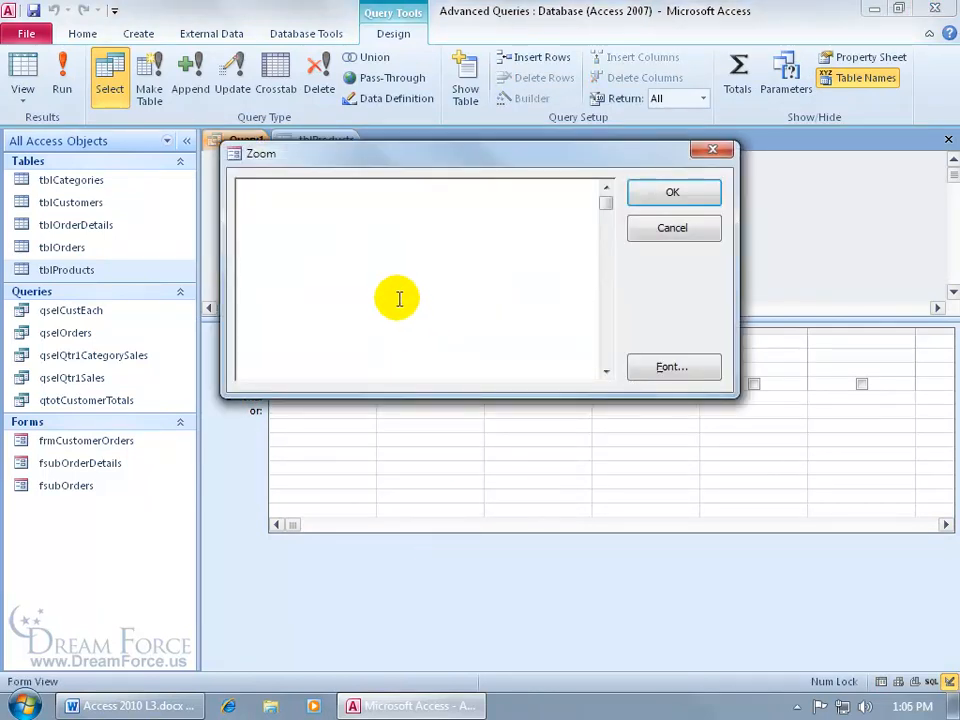
pyautogui.write('In(SELECT ProductID FROM tblProducts WHERE CategoryID="TT")')
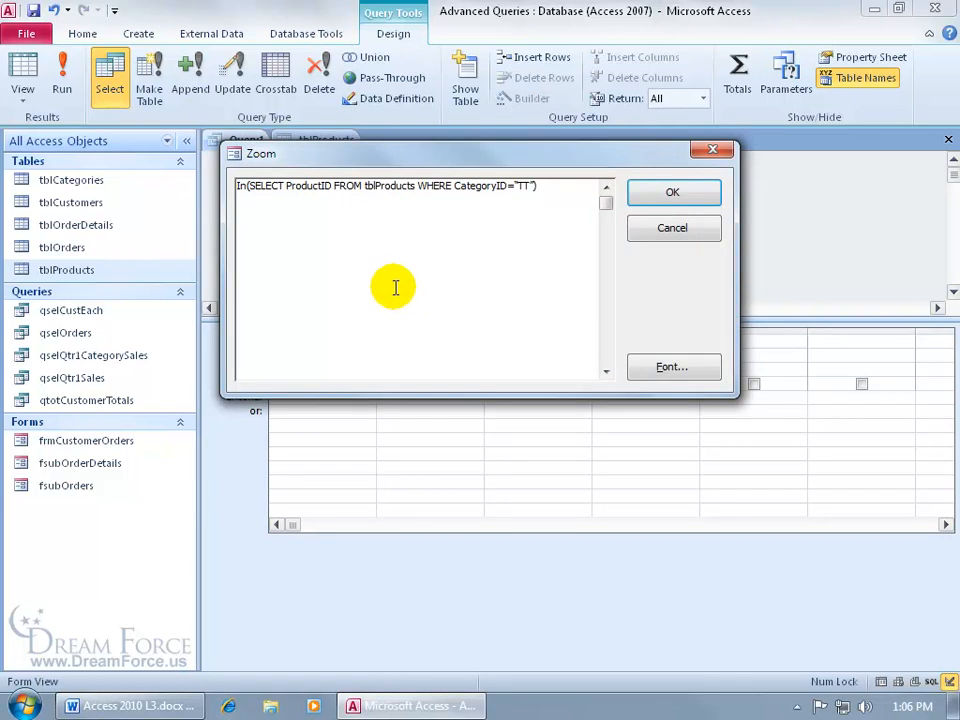
pyautogui.click(515, 186)
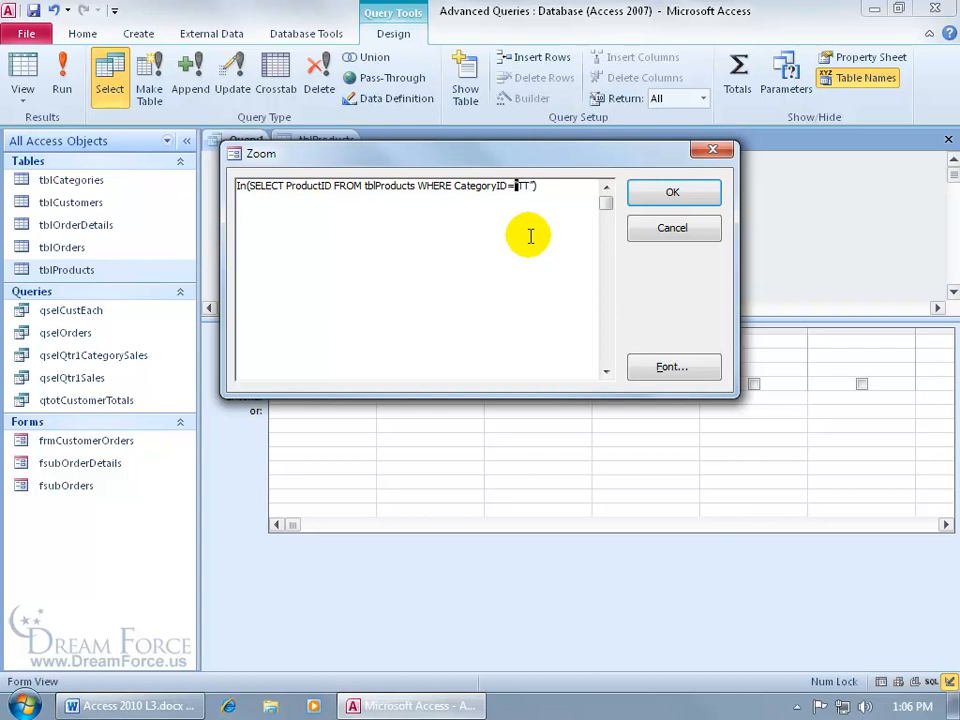
pyautogui.press('Right')
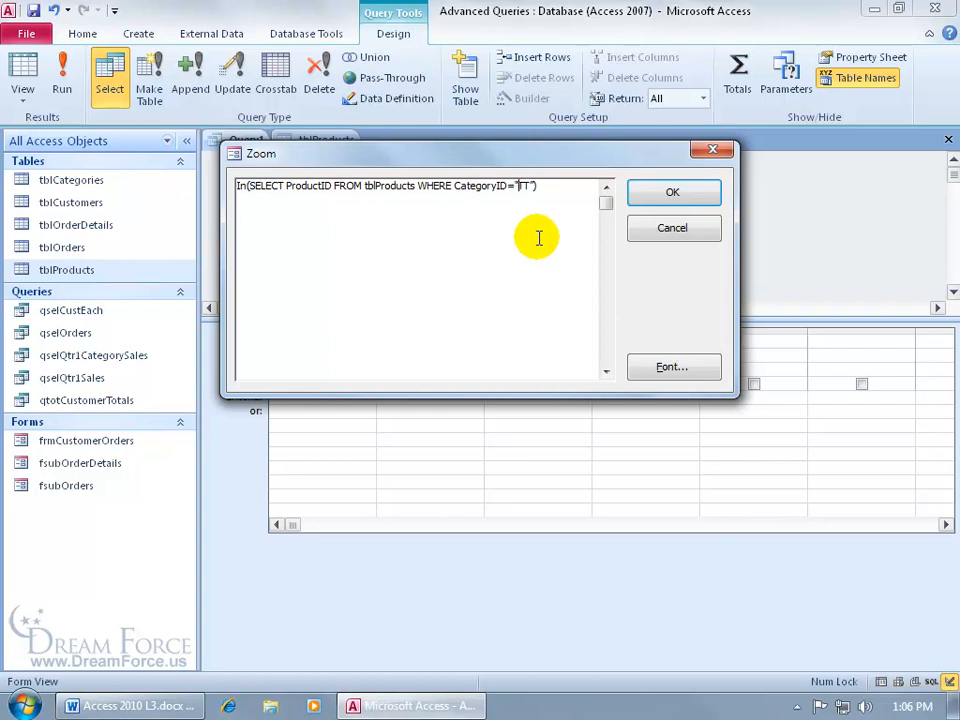
pyautogui.click(529, 186)
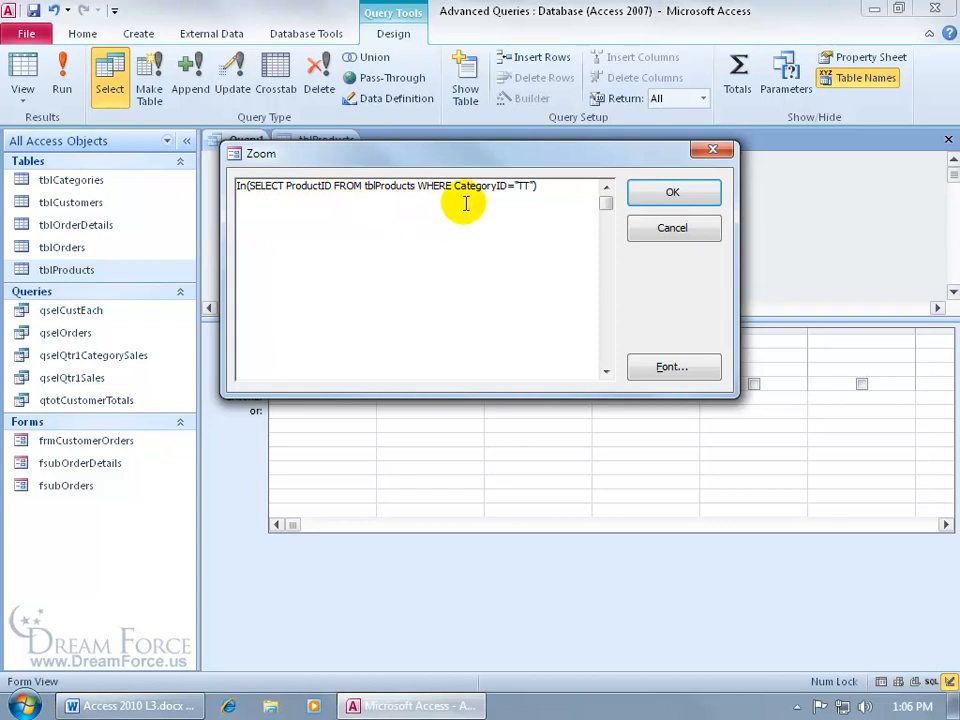
pyautogui.doubleClick(521, 187)
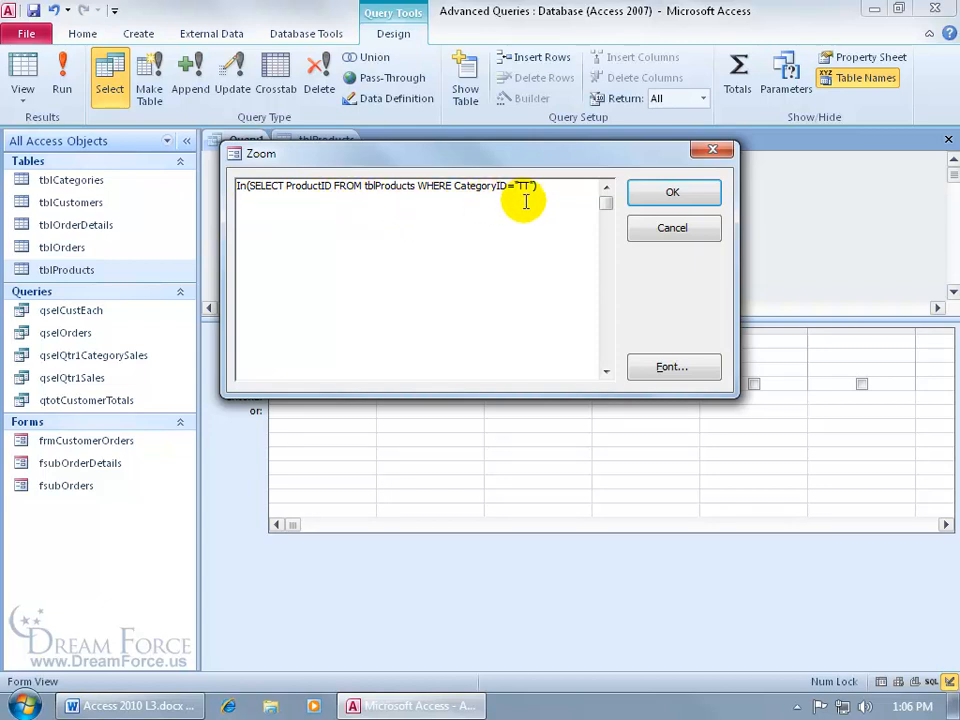
pyautogui.click(660, 193)
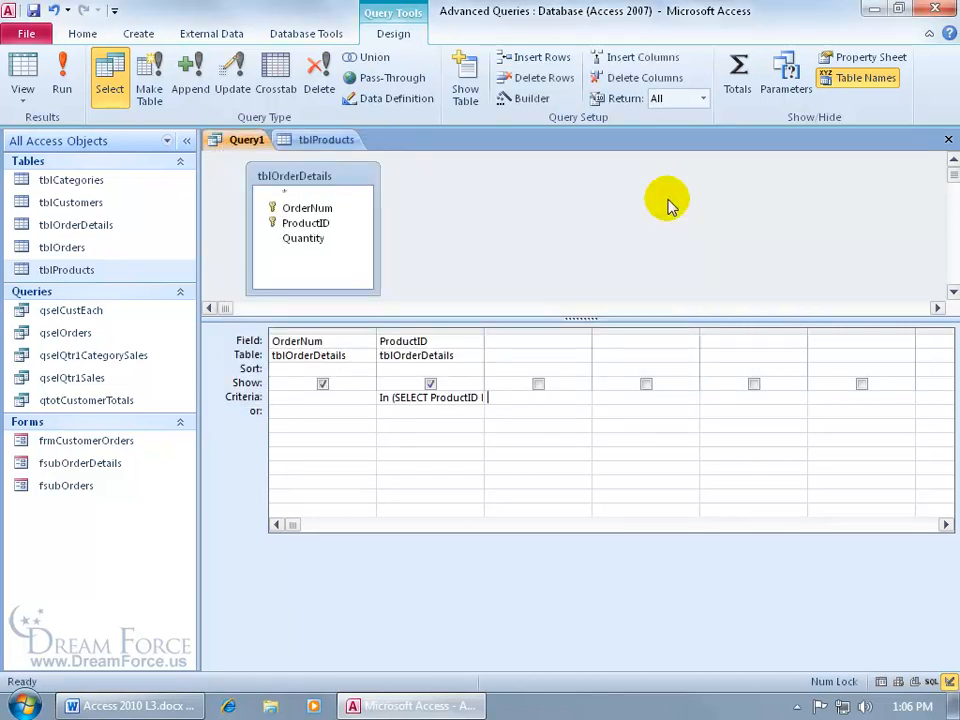
# - Run the query to review the orders filtered by the subquery, and return to Design view
pyautogui.click(62, 72)
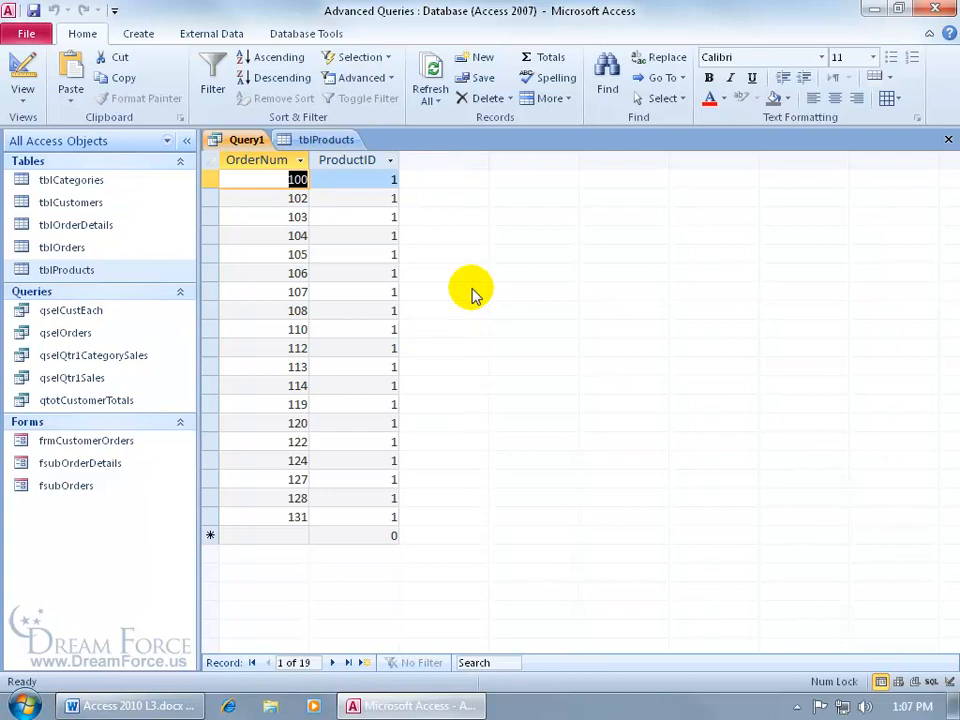
pyautogui.rightClick(245, 142)
pyautogui.click(300, 227)
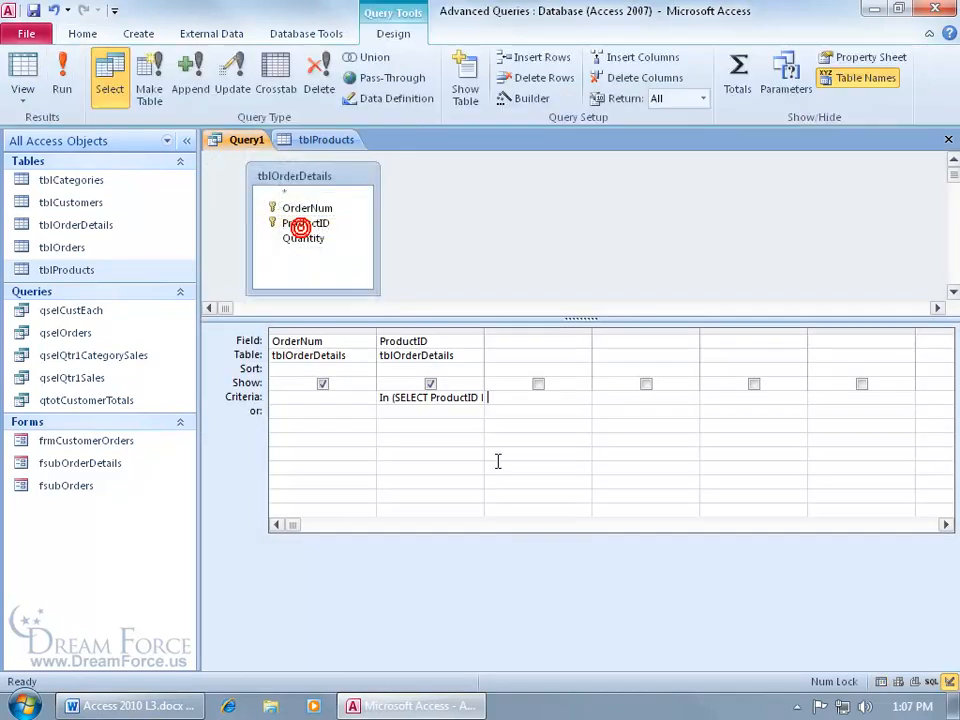
# - Delete the subquery expression from the ProductID criteria
pyautogui.moveTo(396, 397); pyautogui.dragTo(431, 403)
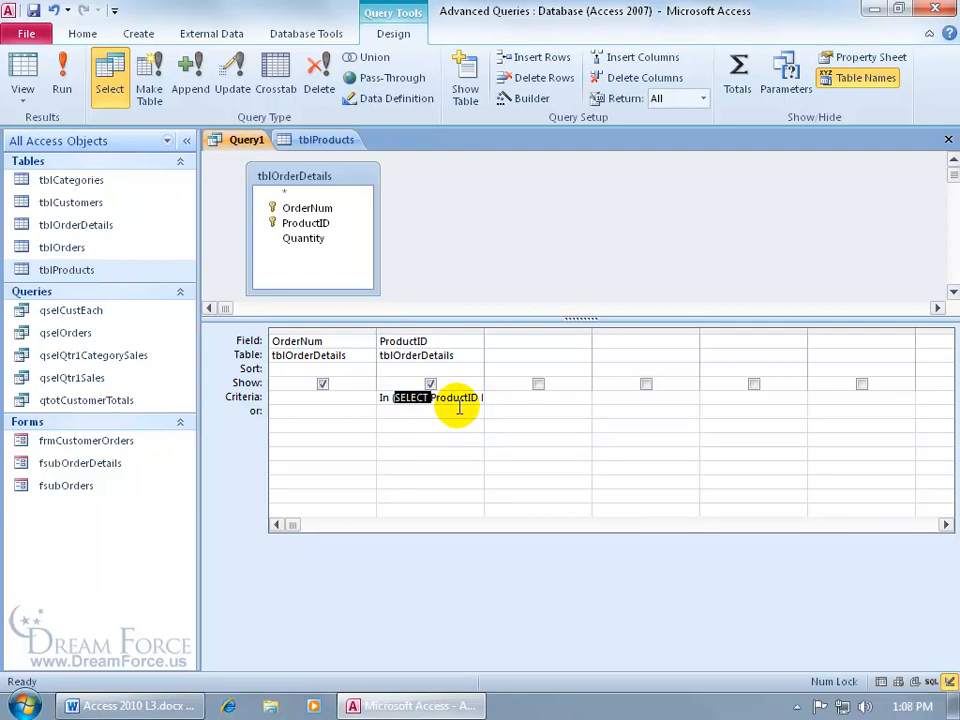
pyautogui.moveTo(393, 397); pyautogui.dragTo(521, 399)
pyautogui.press('Delete')
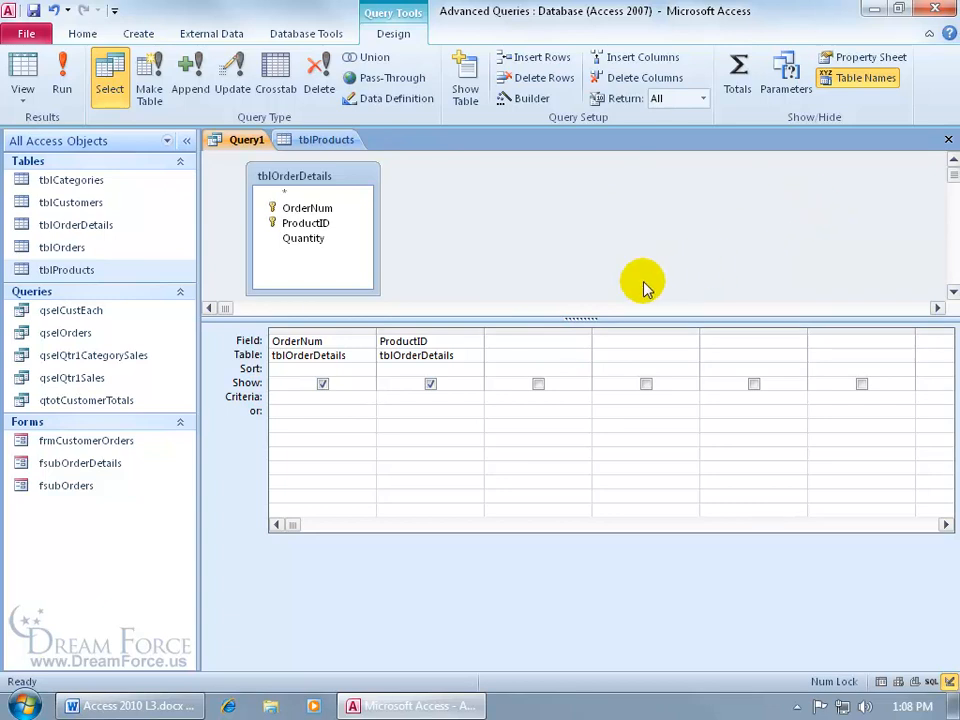
# - Add the tblProducts table to the query alongside tblOrderDetails
pyautogui.click(465, 80)
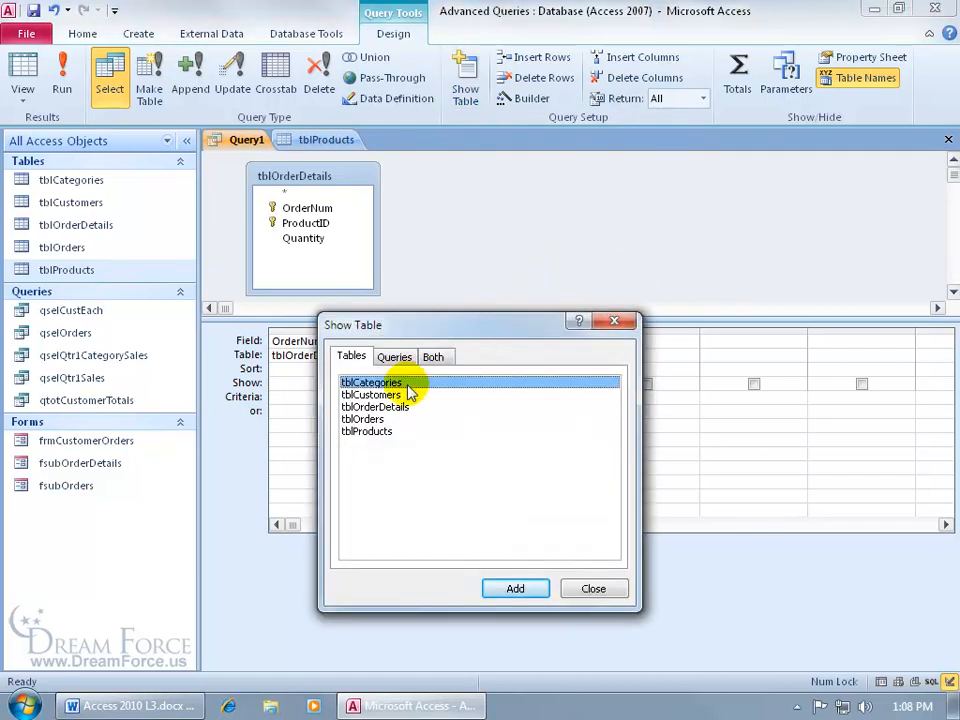
pyautogui.doubleClick(388, 432)
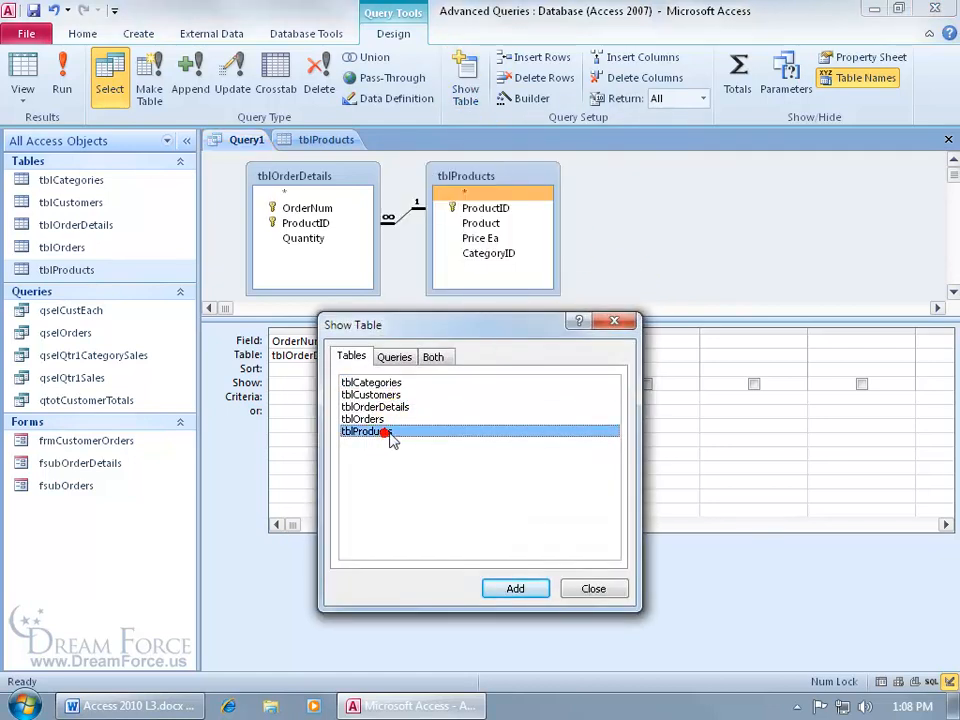
pyautogui.click(614, 321)
# - Add the CategoryID field from tblProducts to the query grid and set its criteria to TT
pyautogui.doubleClick(490, 253)
pyautogui.write('TT')
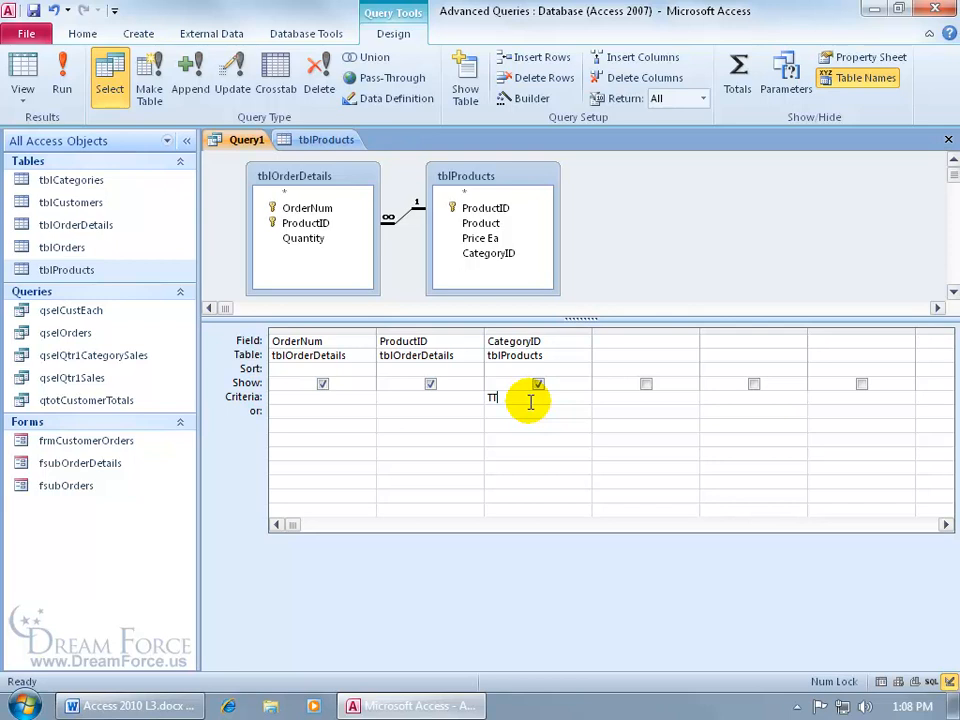
pyautogui.press('Tab')
# - Run the joined-table query to review the orders in category TT, and return to Design view
pyautogui.click(62, 72)
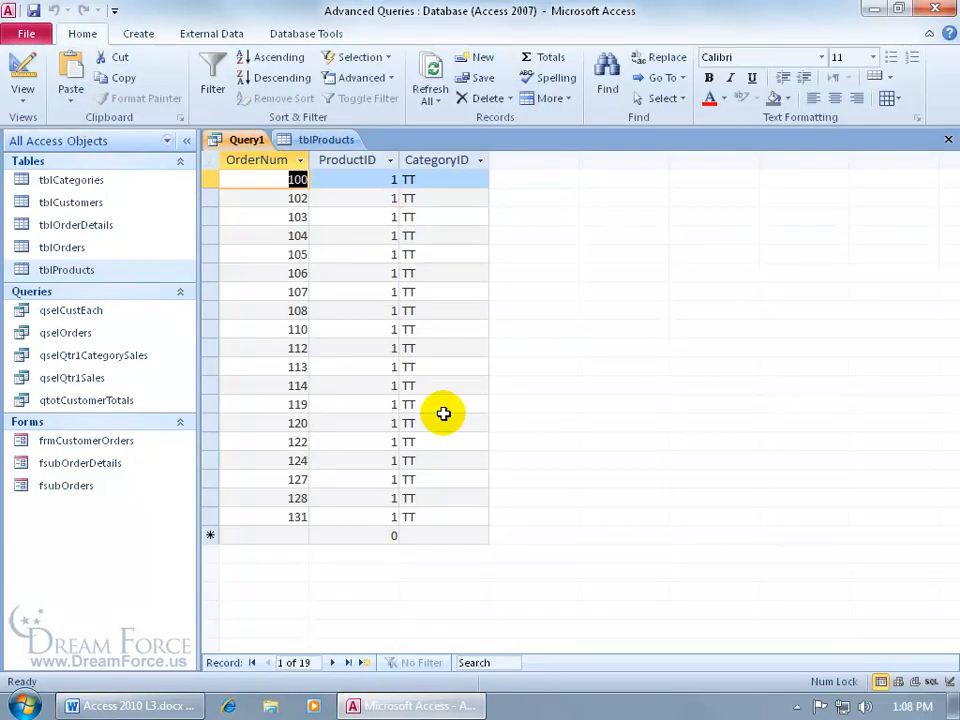
pyautogui.rightClick(229, 143)
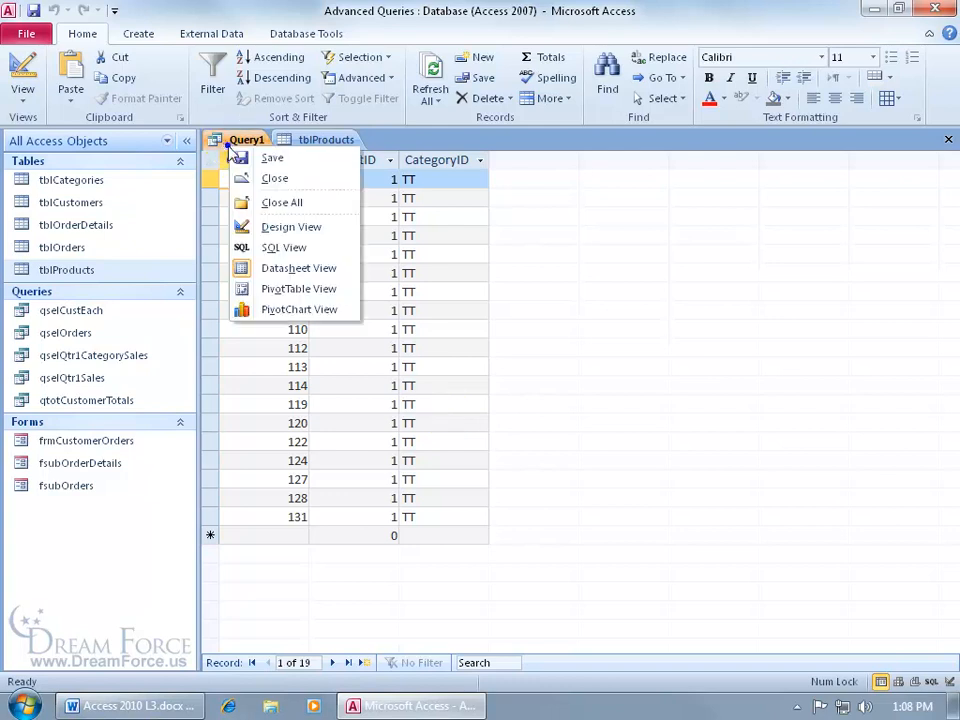
pyautogui.click(250, 226)
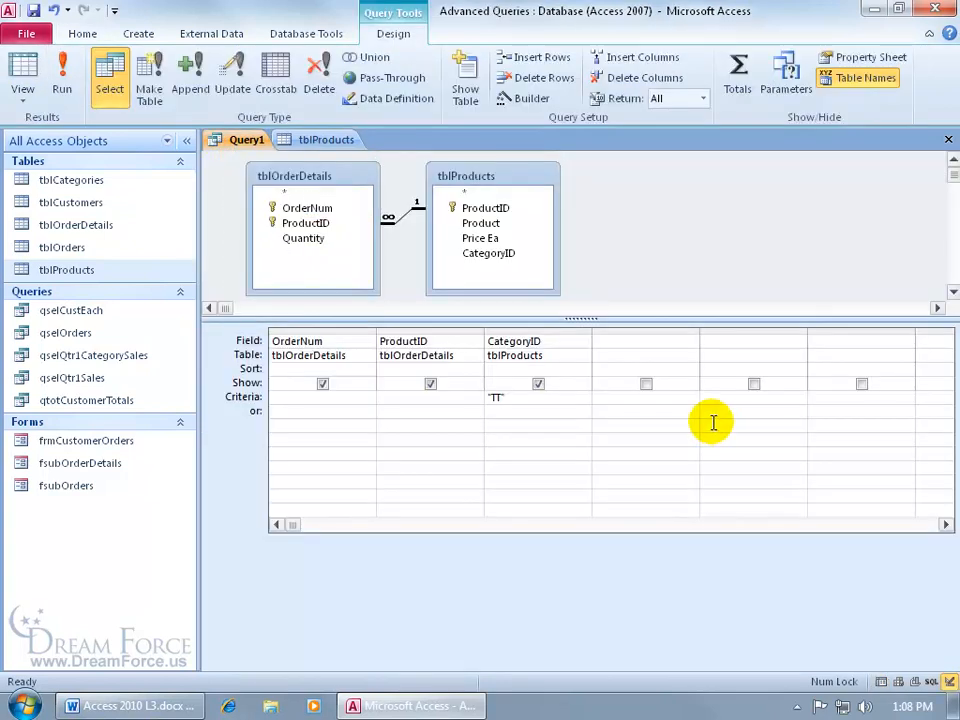